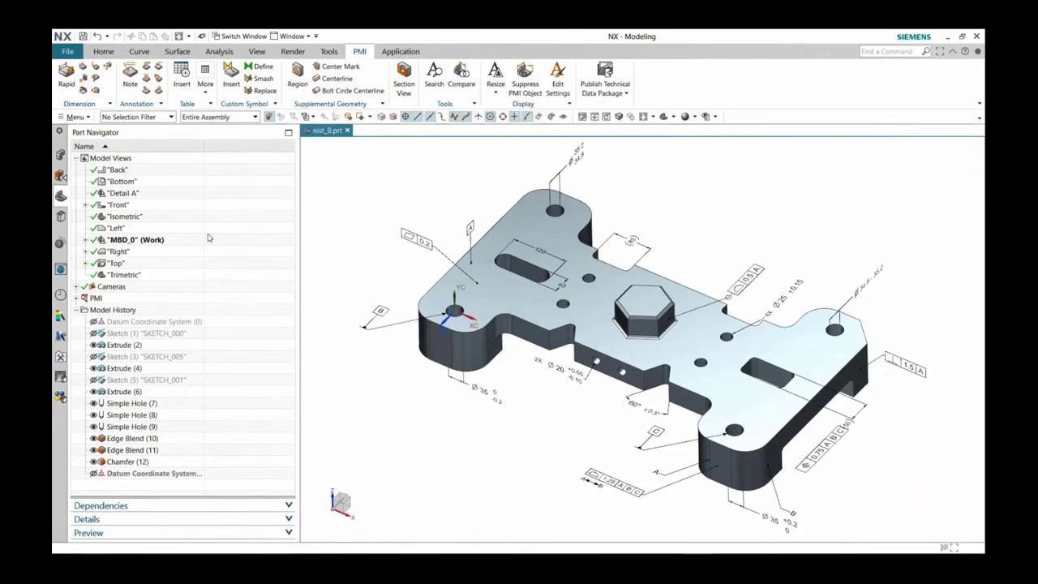
# Step: Open the PMI Compare tool in HD3D Tools and expand its Parts Used for Comparison section
pyautogui.click(59, 242)
pyautogui.scroll(-2, 161, 438)
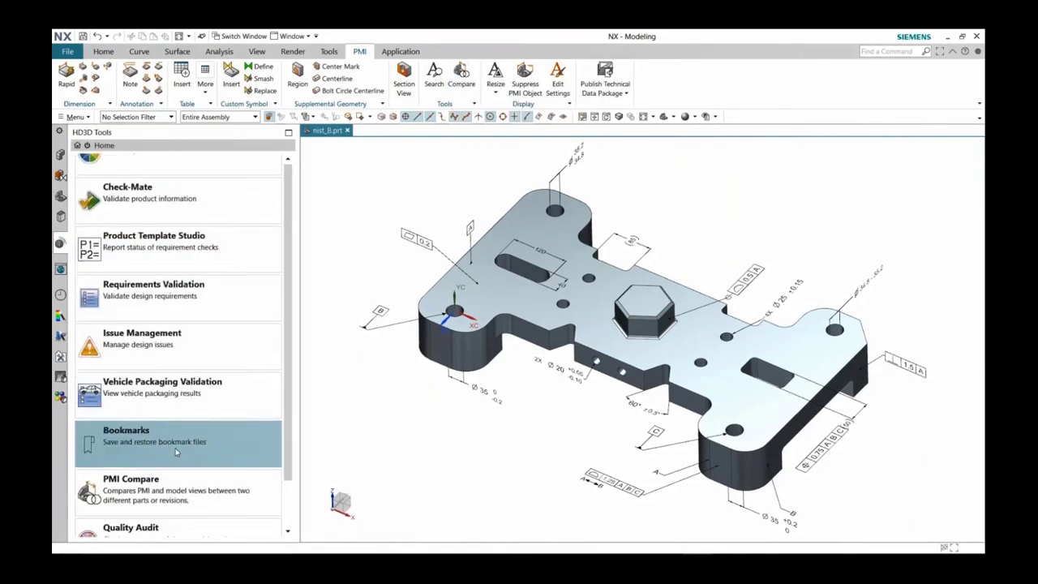
pyautogui.click(160, 473)
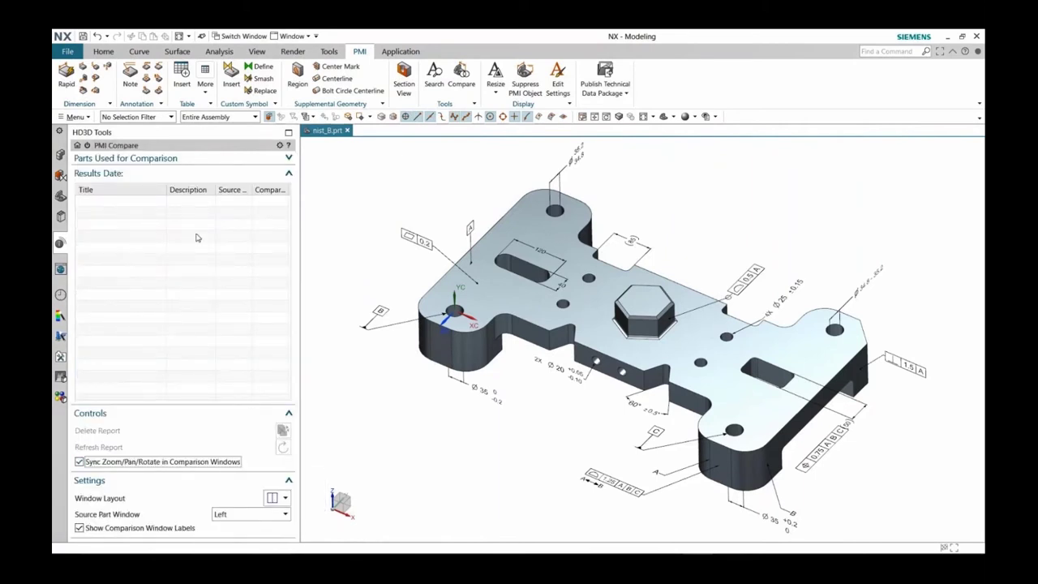
pyautogui.click(289, 159)
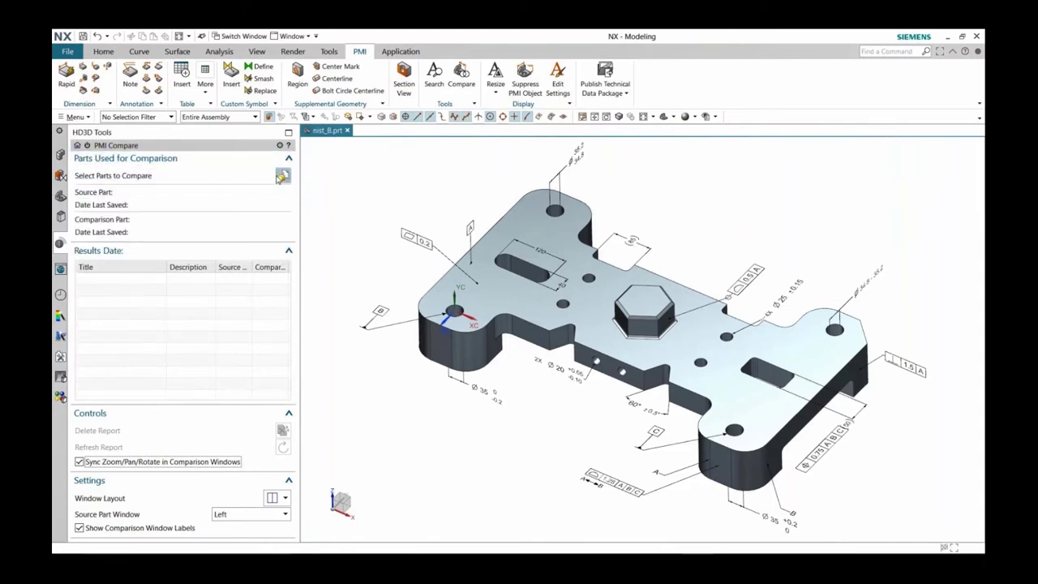
# Step: Compare the displayed part nist_B against nist_A, show the results full screen, and collapse the compared parts section
pyautogui.click(280, 176)
pyautogui.click(342, 263)
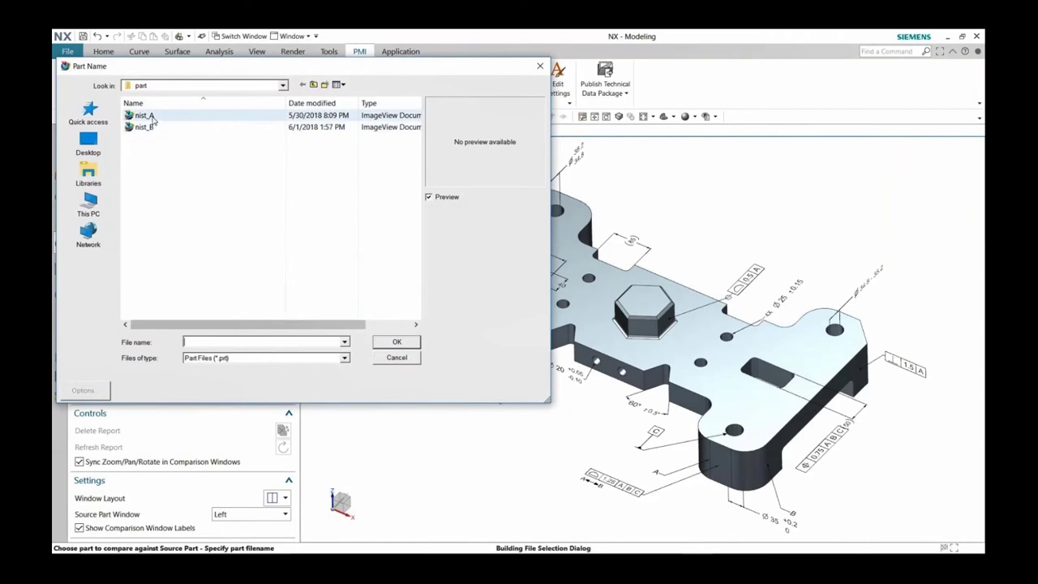
pyautogui.doubleClick(146, 116)
pyautogui.click(290, 288)
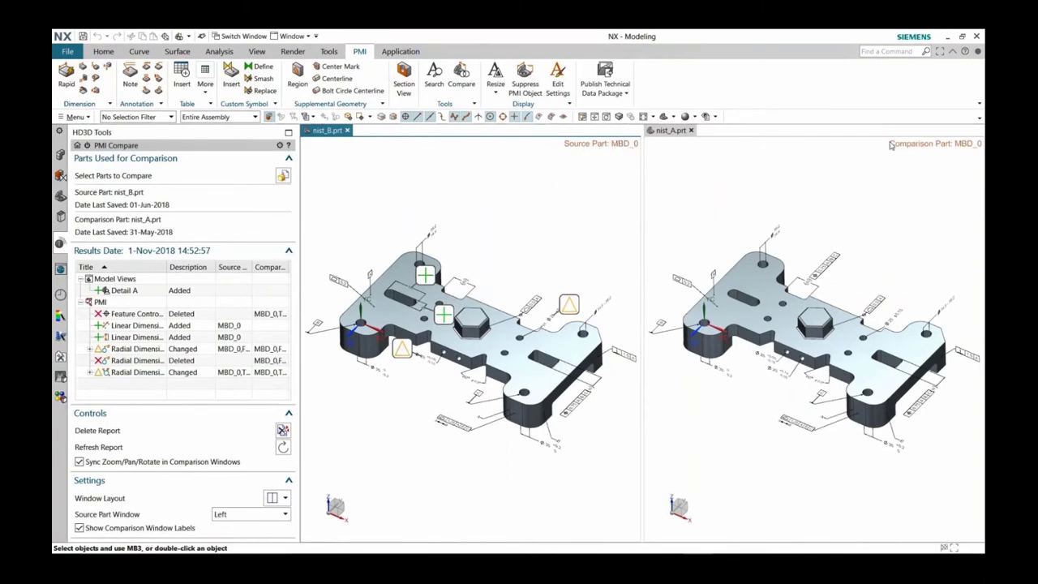
pyautogui.click(941, 53)
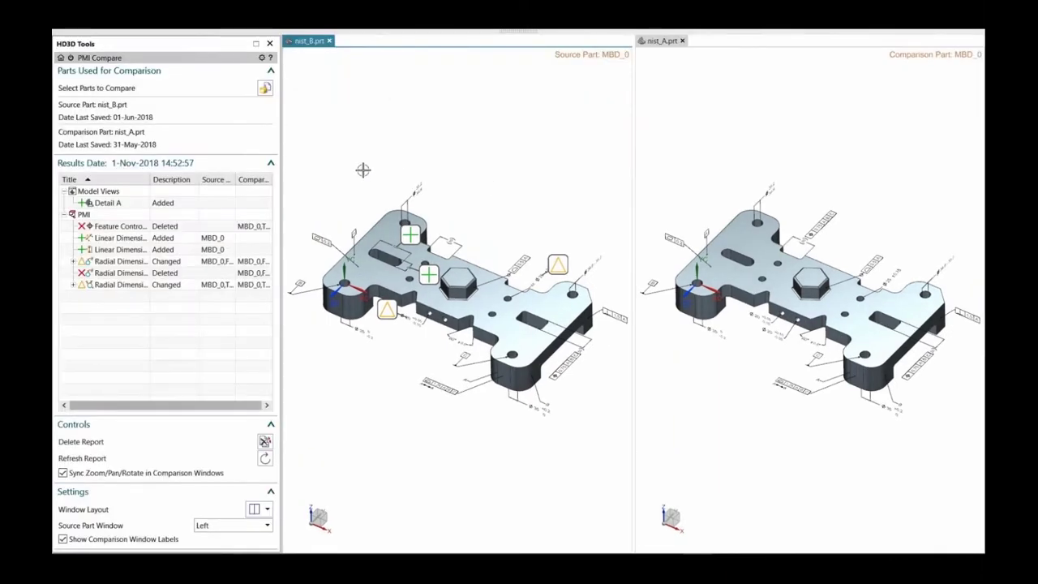
pyautogui.click(271, 71)
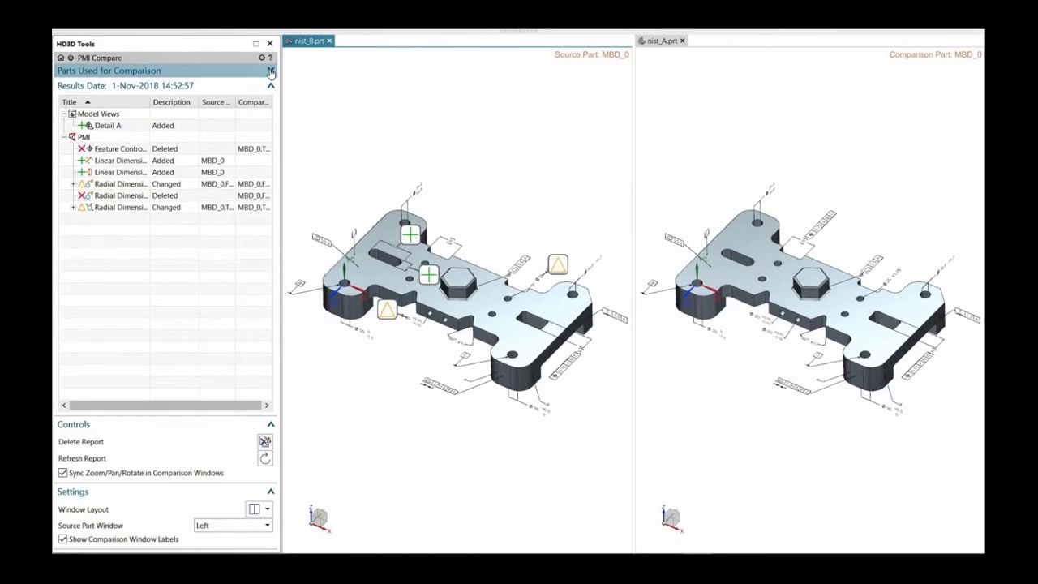
# Step: Try the stacked comparison window layout and restore the side-by-side layout with Left as the source part window
pyautogui.click(267, 510)
pyautogui.click(263, 539)
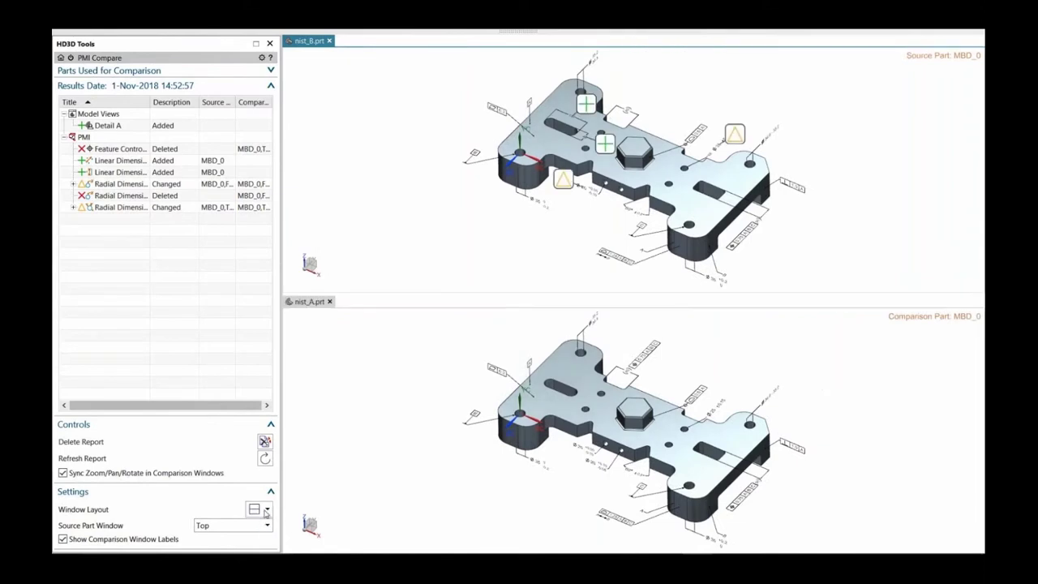
pyautogui.click(268, 510)
pyautogui.click(263, 526)
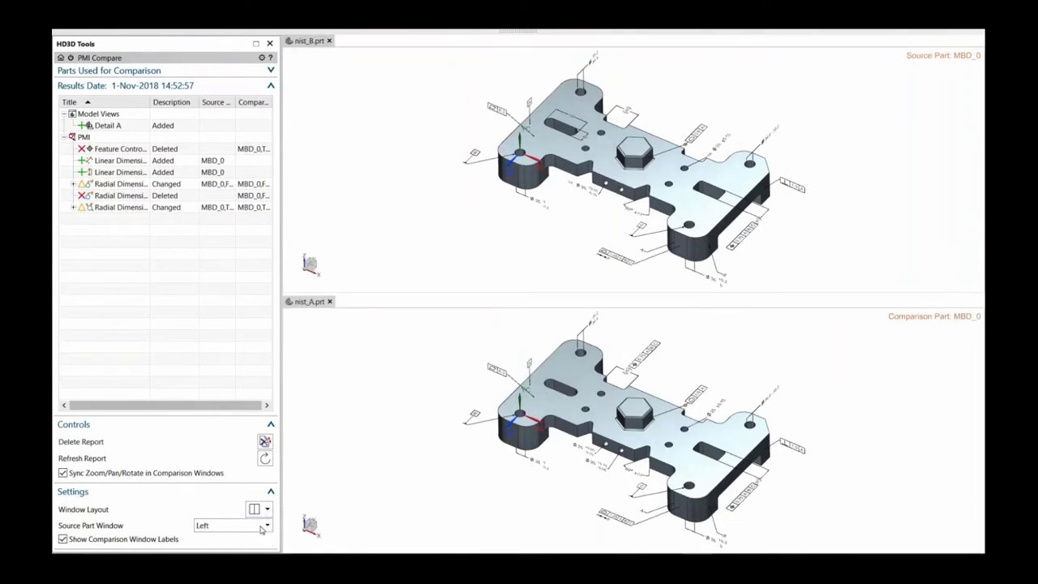
pyautogui.click(265, 528)
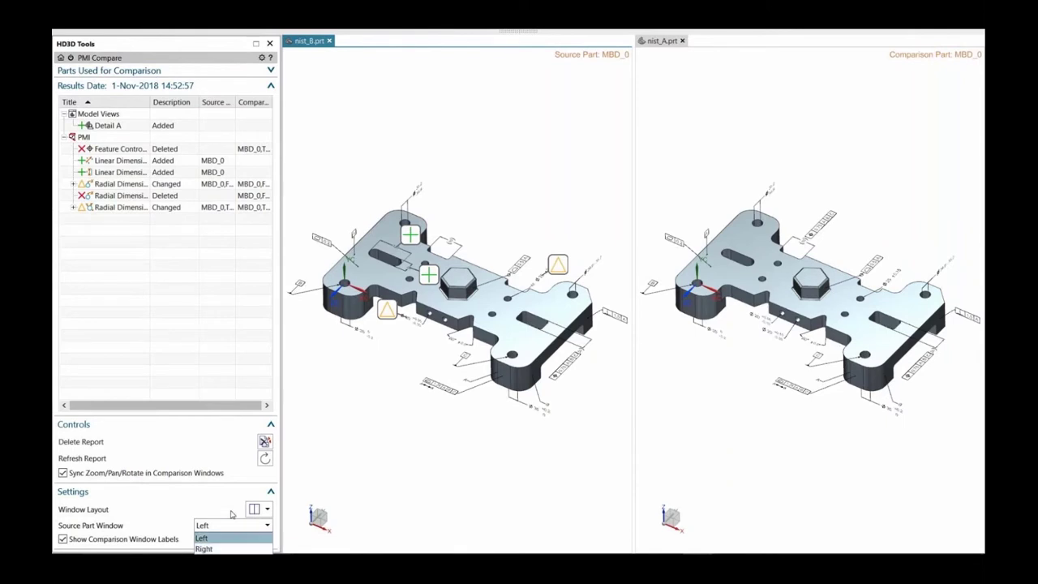
pyautogui.click(208, 499)
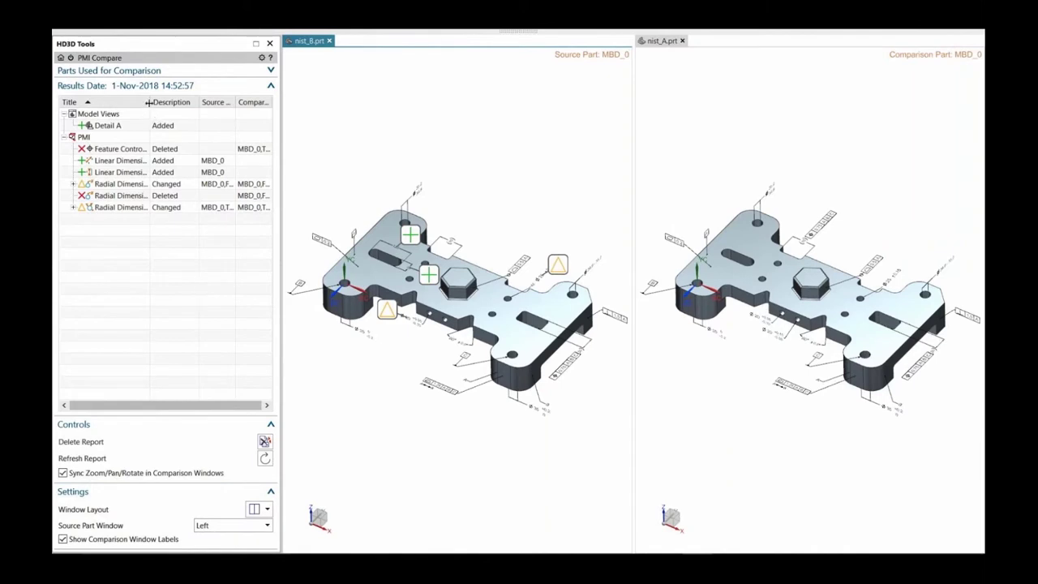
# Step: Review the Detail A view, the deleted feature control frame and Radial Dimension (24) in the results, expanding that dimension's changes
pyautogui.click(113, 128)
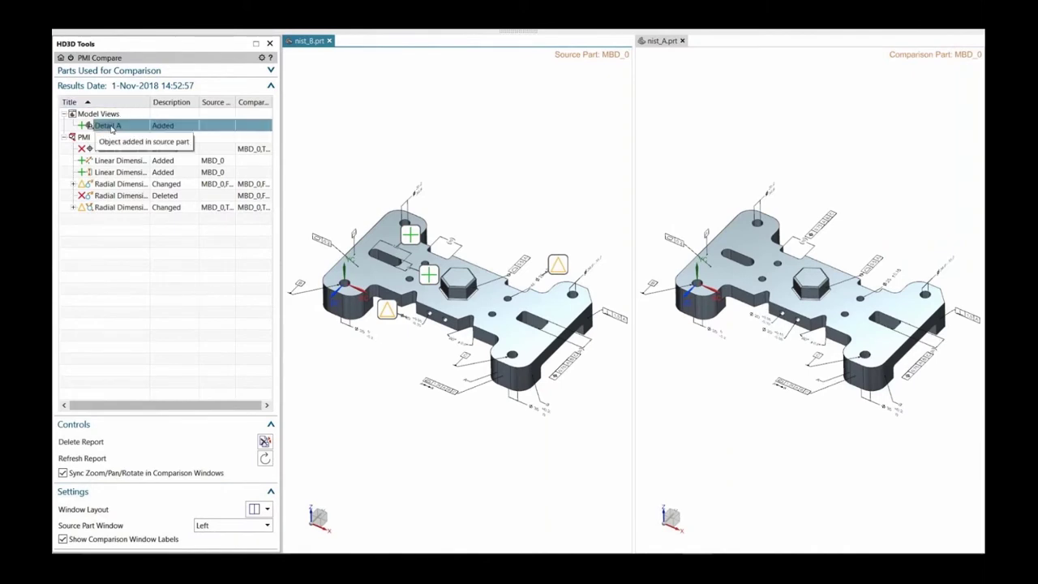
pyautogui.click(120, 151)
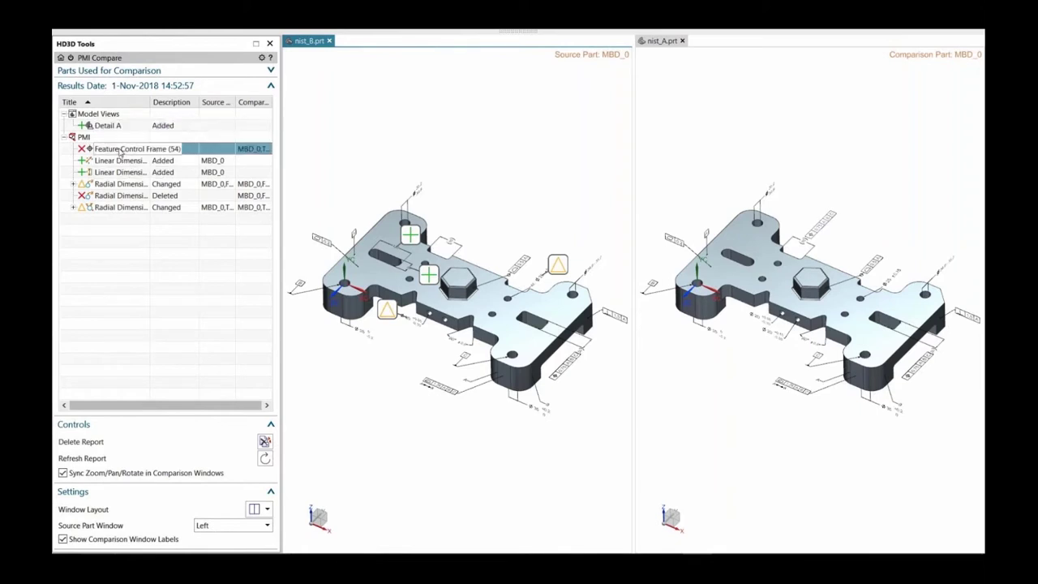
pyautogui.moveTo(120, 152)
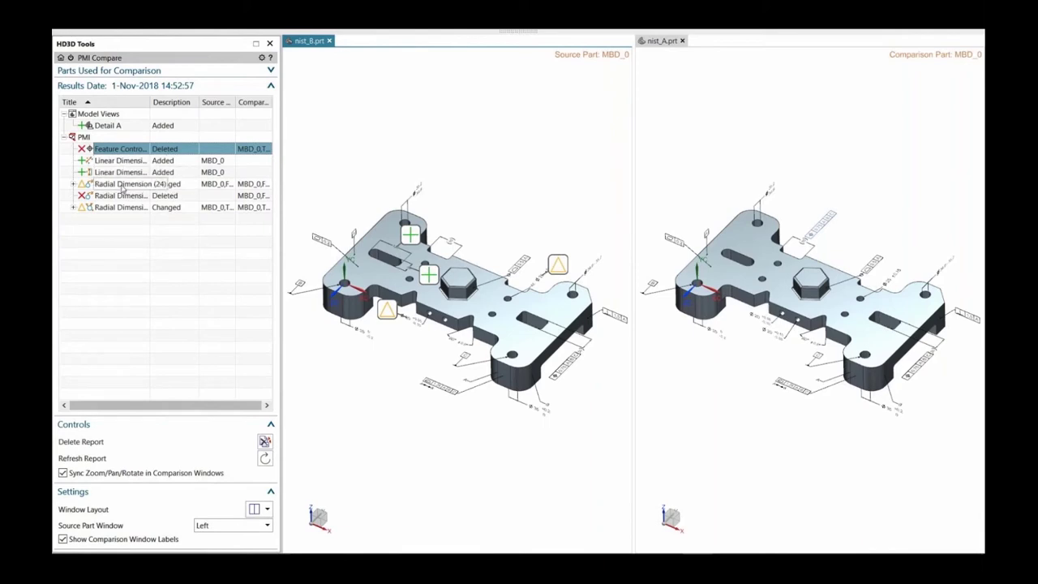
pyautogui.moveTo(124, 189)
pyautogui.click(120, 185)
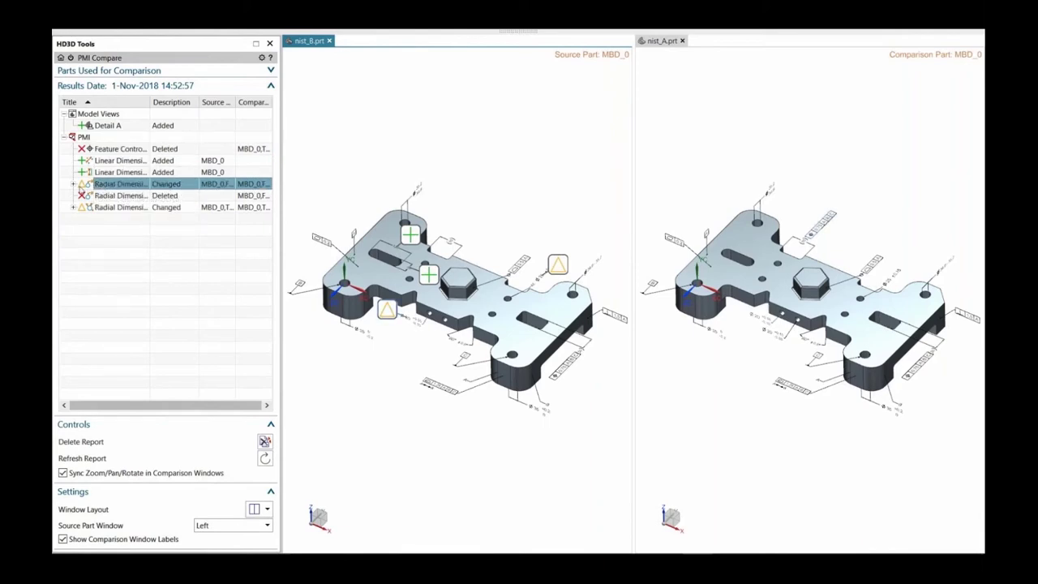
pyautogui.click(73, 185)
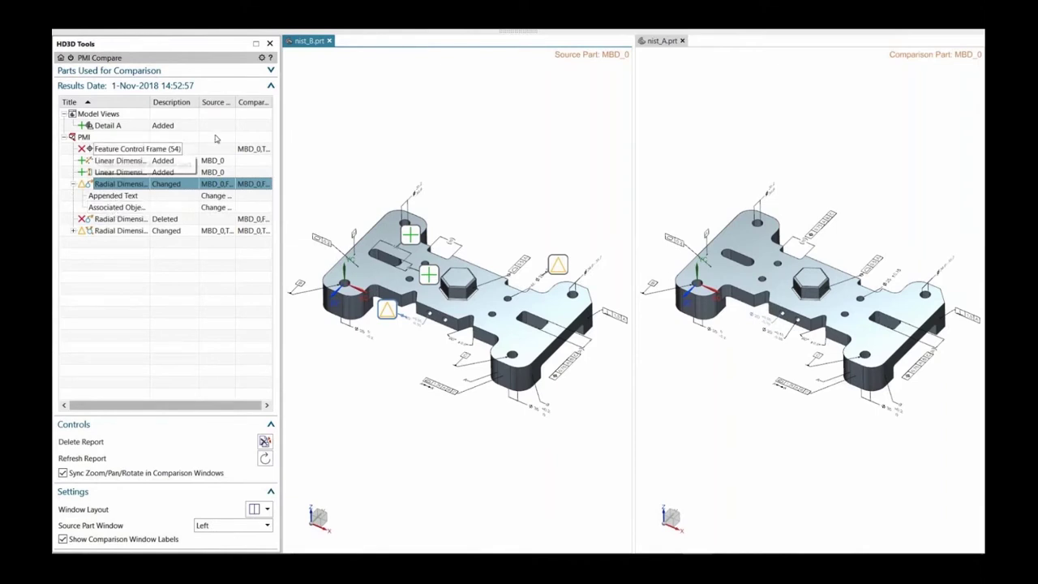
# Step: Inspect the added, changed and deleted PMI markers on the models in the source and comparison windows
pyautogui.moveTo(411, 234)
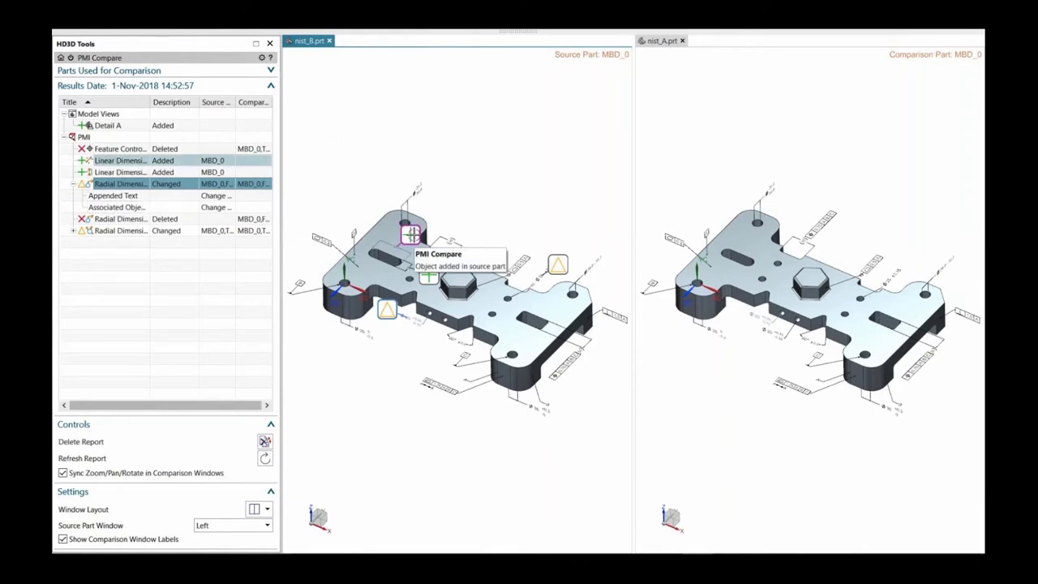
pyautogui.moveTo(558, 264)
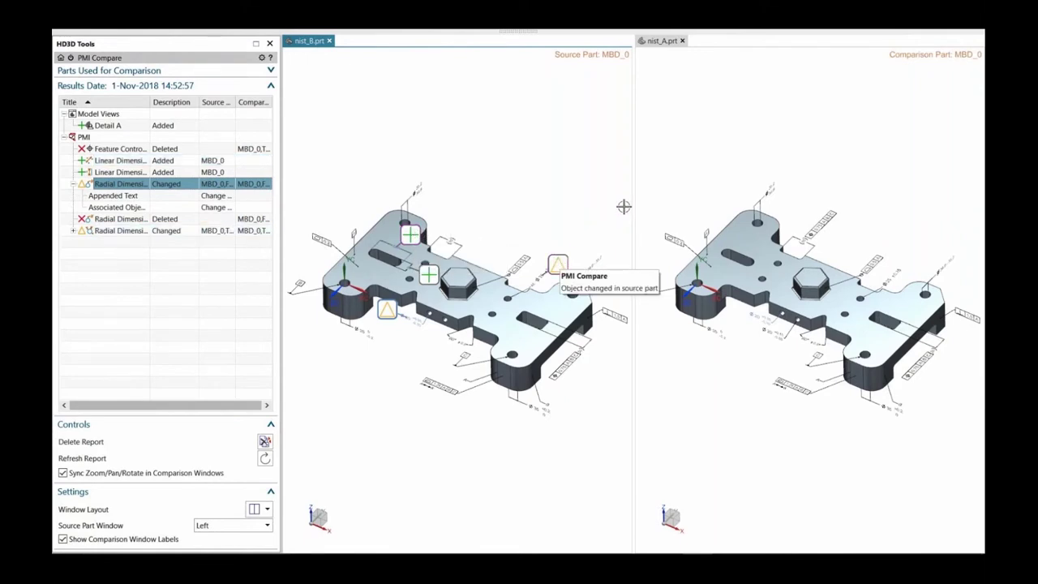
pyautogui.click(734, 170)
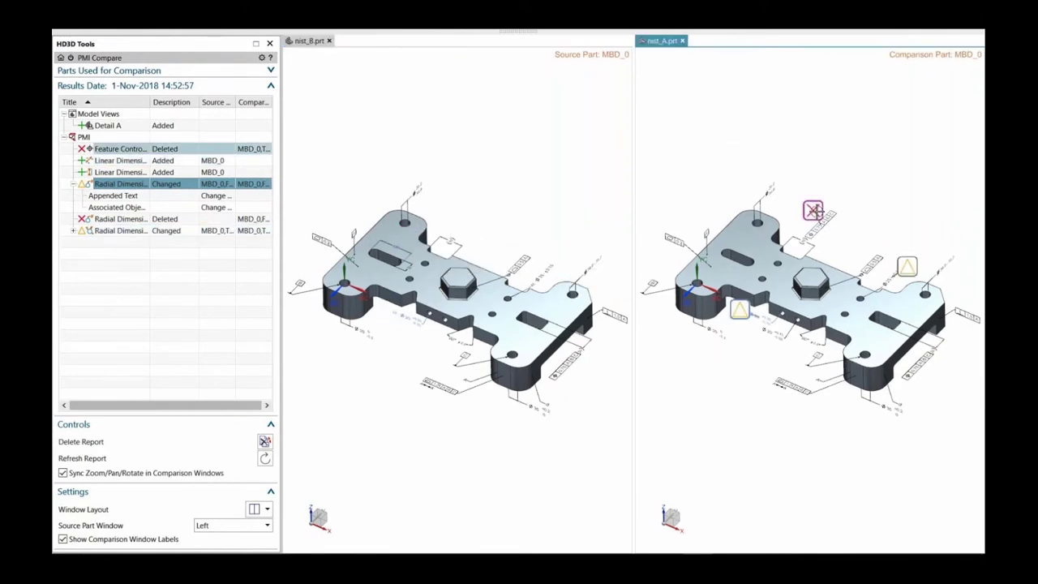
pyautogui.moveTo(813, 213)
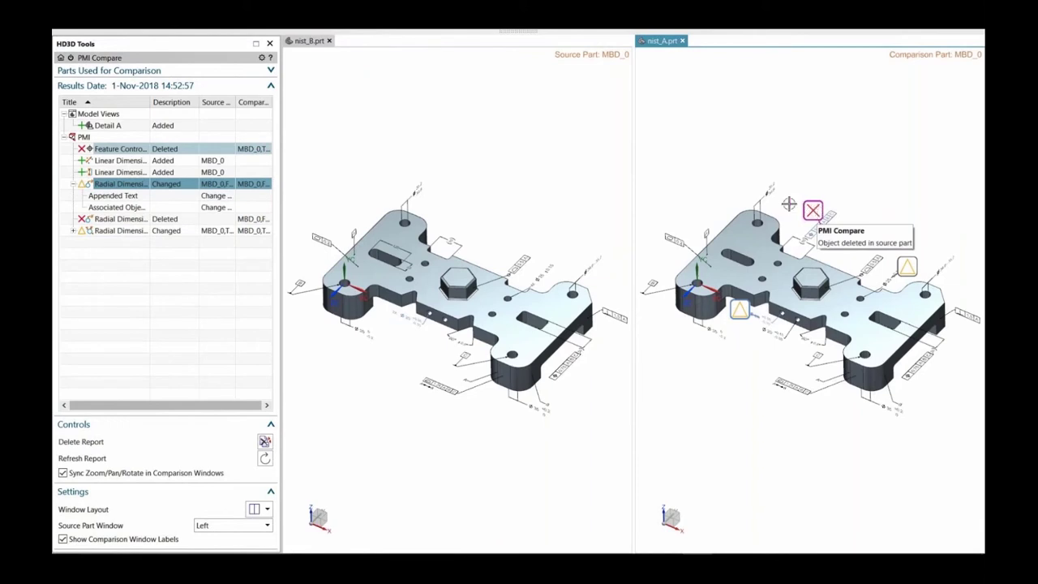
pyautogui.click(470, 152)
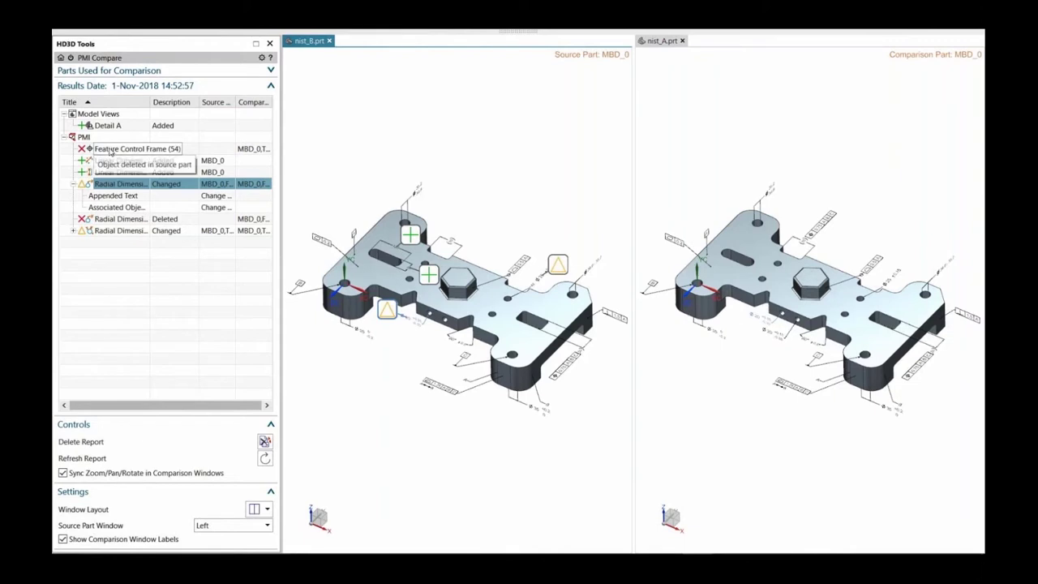
# Step: Navigate to the model view of the added linear dimension for the slot's length
pyautogui.click(110, 151)
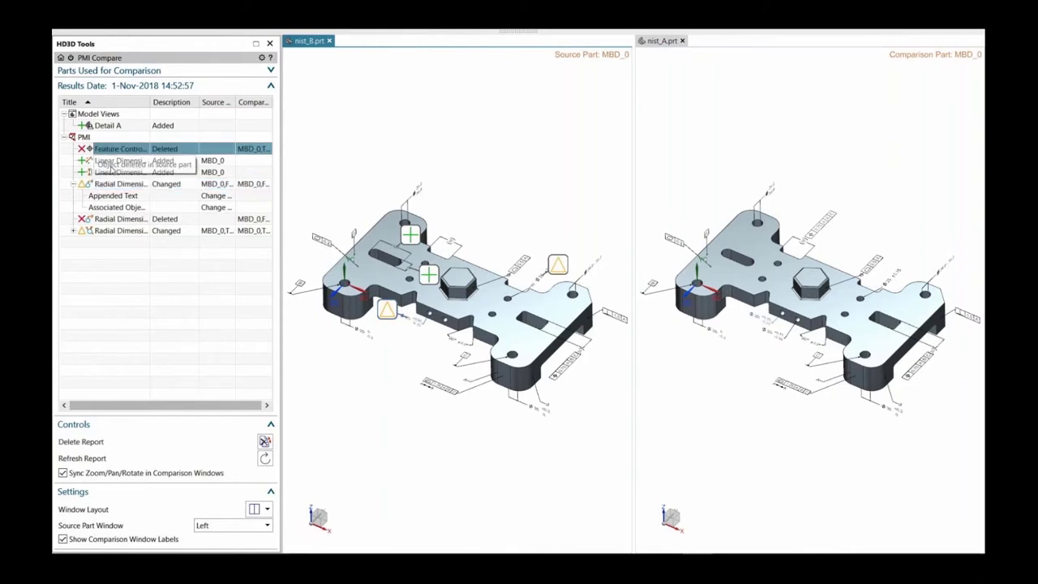
pyautogui.click(115, 162)
pyautogui.rightClick(118, 165)
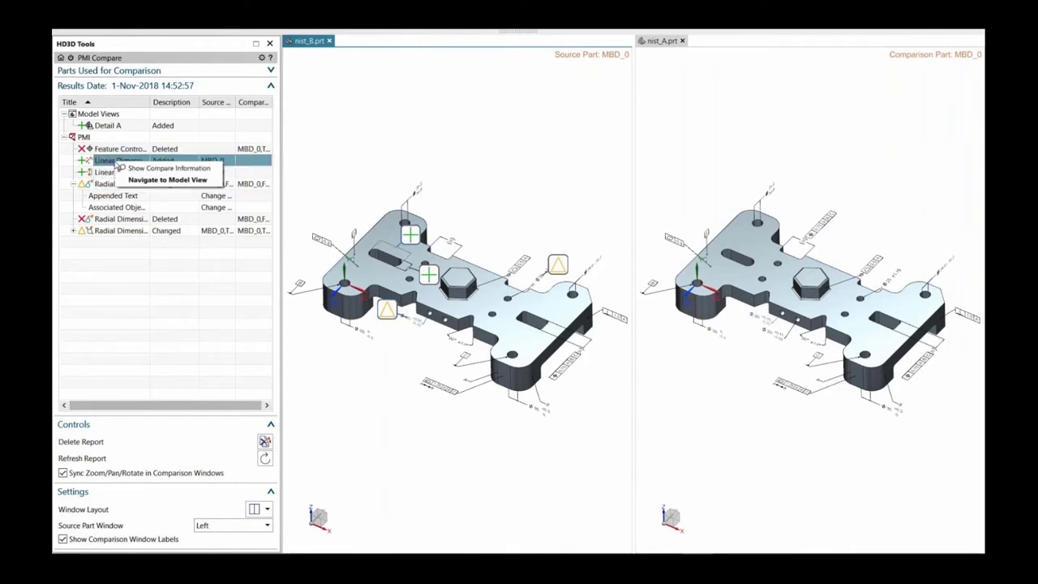
pyautogui.click(183, 180)
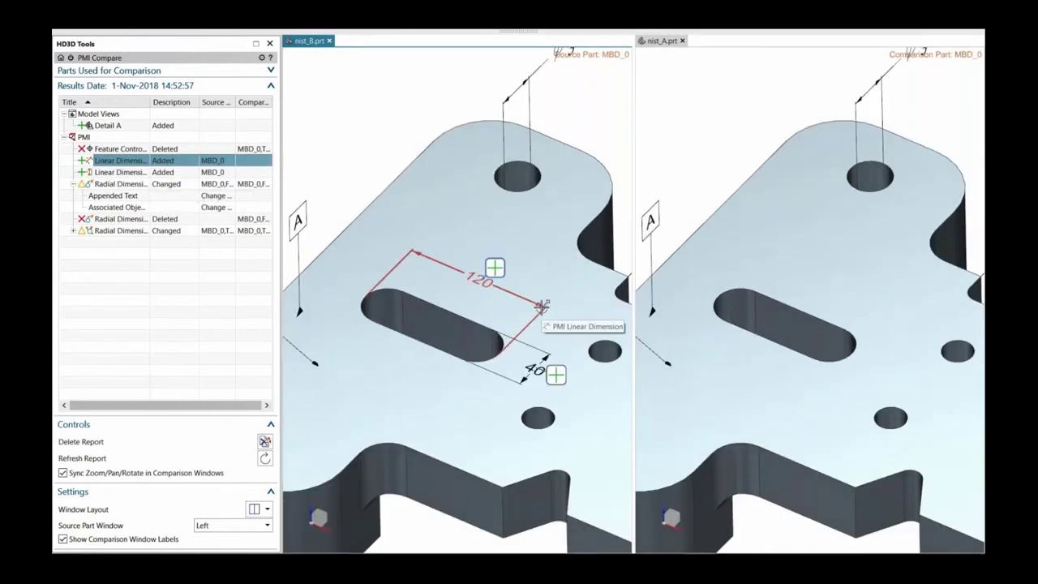
# Step: Toggle Sync Zoom/Pan/Rotate in Comparison Windows off and back on, and try the synchronized view movement
pyautogui.click(64, 473)
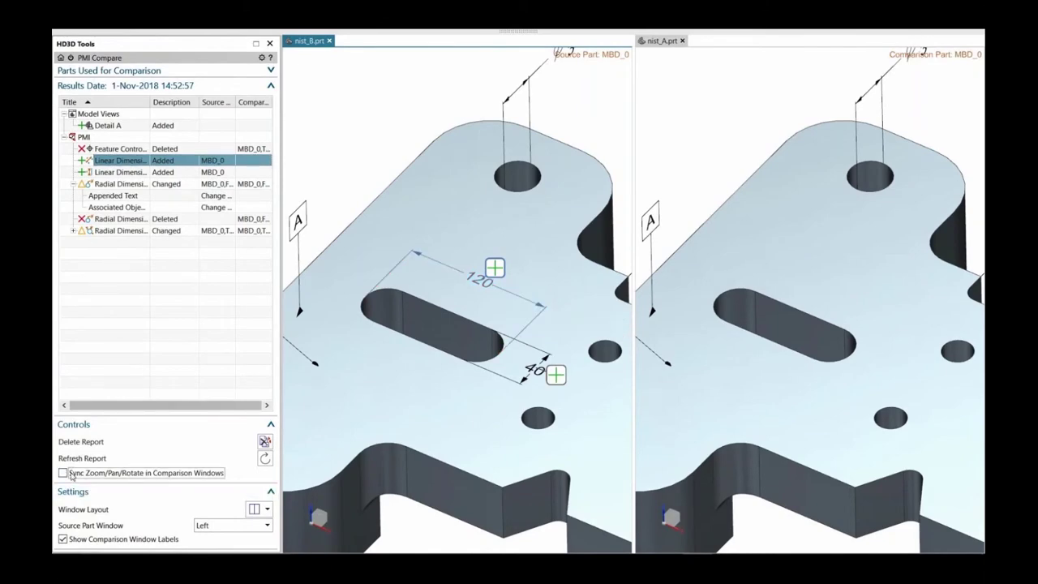
pyautogui.click(63, 473)
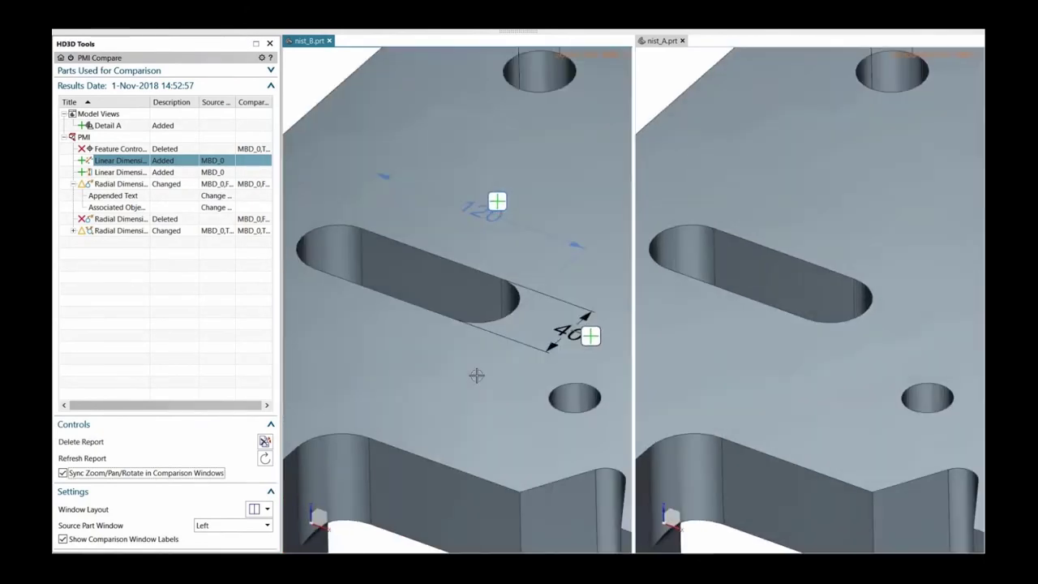
pyautogui.scroll(-3, 476, 375)
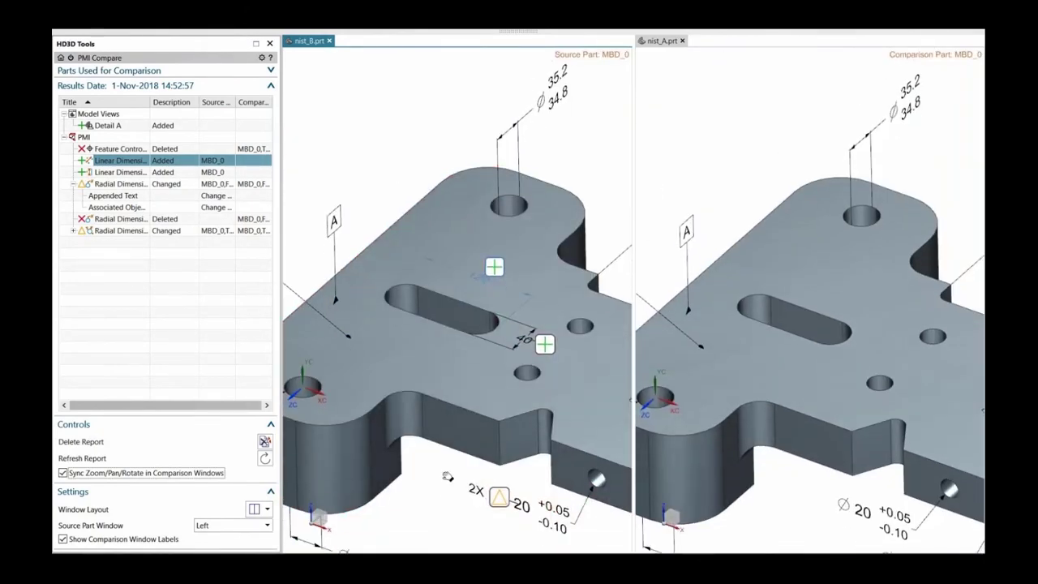
pyautogui.keyDown('shift'); pyautogui.moveTo(447, 477); pyautogui.dragTo(434, 437, button='middle'); pyautogui.keyUp('shift')
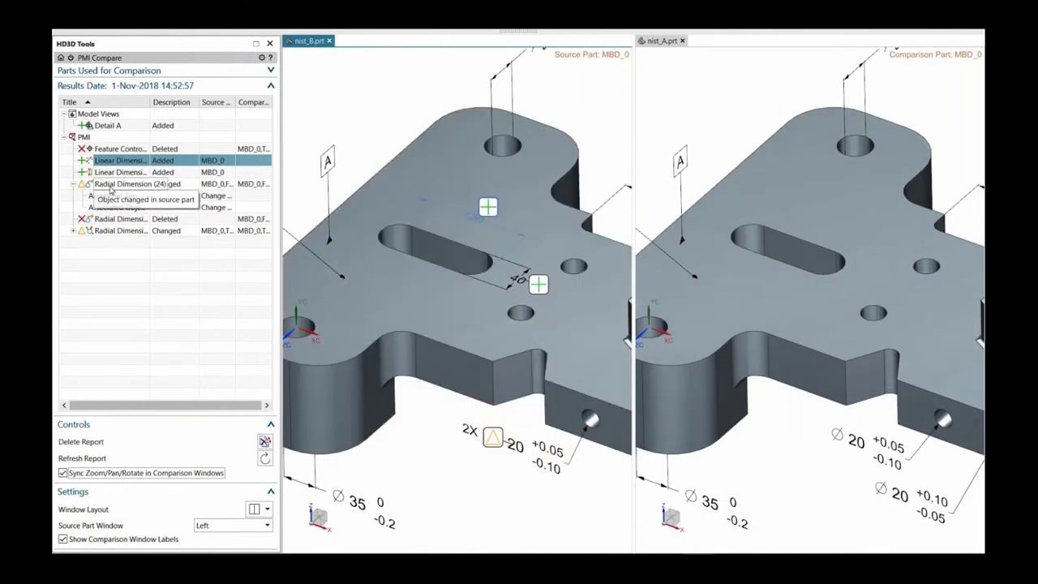
# Step: Navigate to the changed Radial Dimension (24) in the MBD_0 model view and inspect the side-hole callouts in both parts
pyautogui.rightClick(112, 186)
pyautogui.moveTo(166, 205)
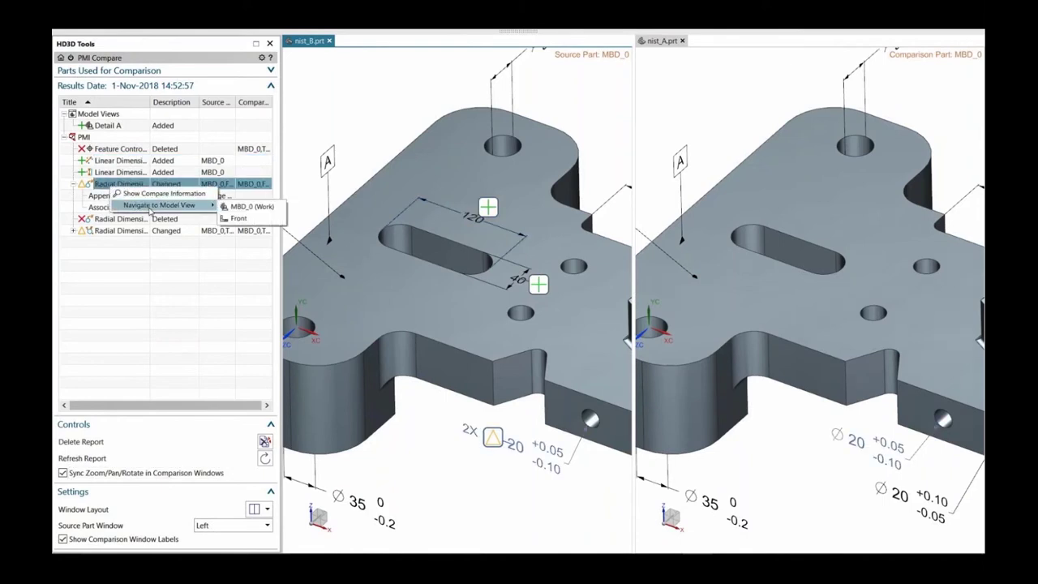
pyautogui.click(273, 207)
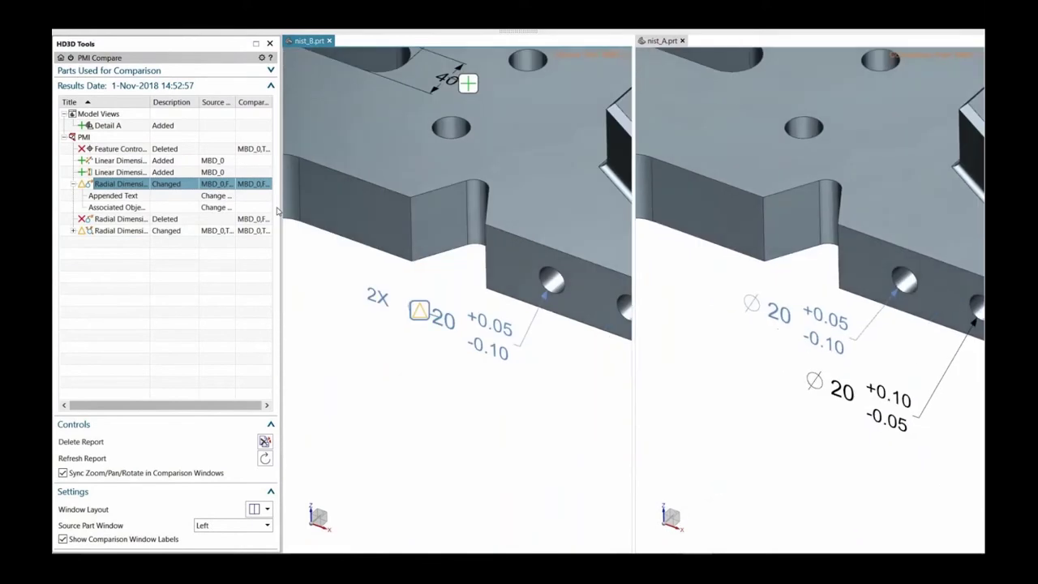
pyautogui.moveTo(512, 436); pyautogui.dragTo(448, 461, button='middle')
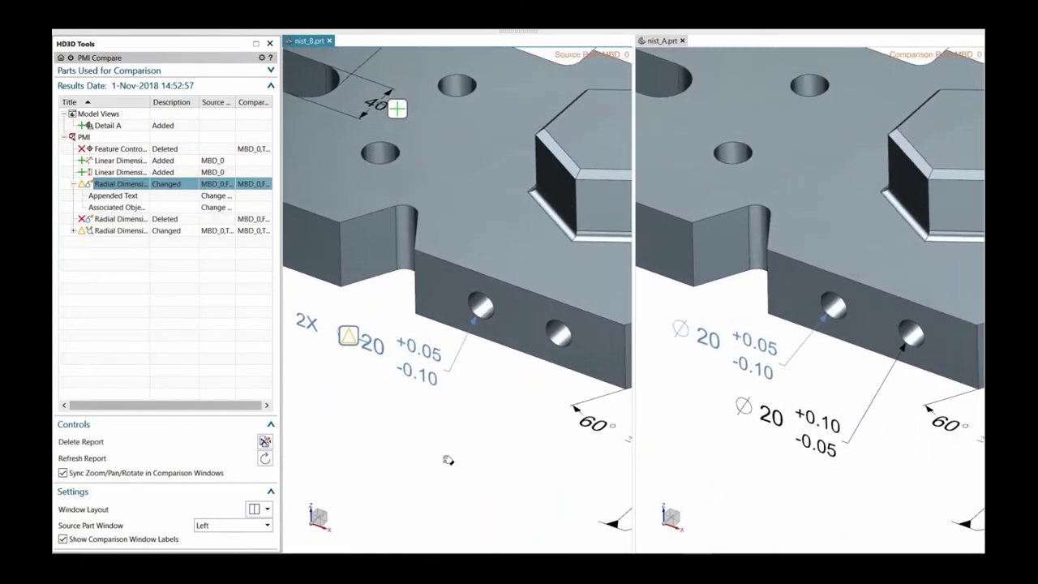
# Step: Examine the appended text and associated object changes of Radial Dimension (24), and the appended text change of the other changed radial dimension
pyautogui.click(118, 197)
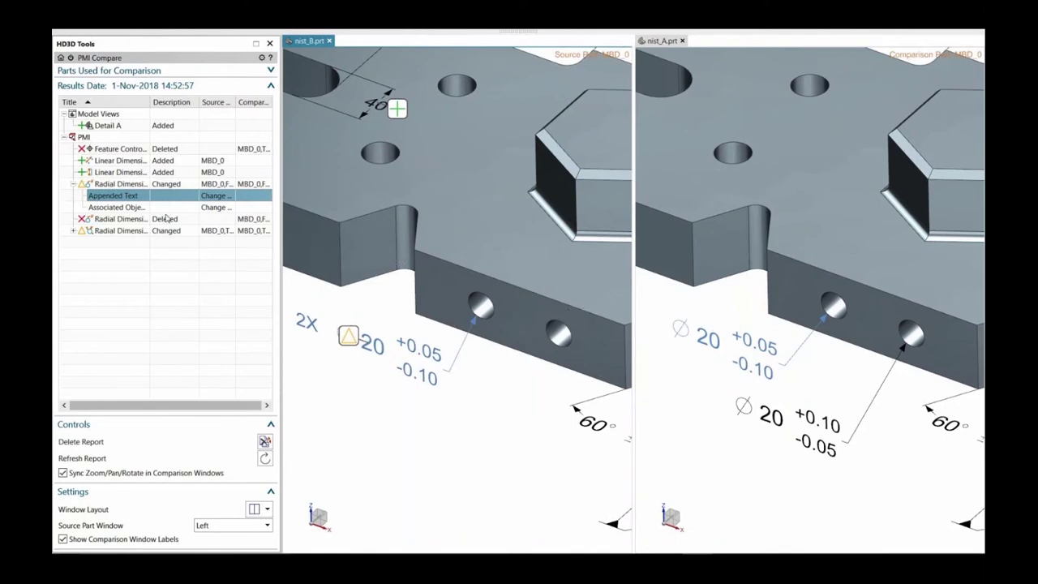
pyautogui.click(114, 207)
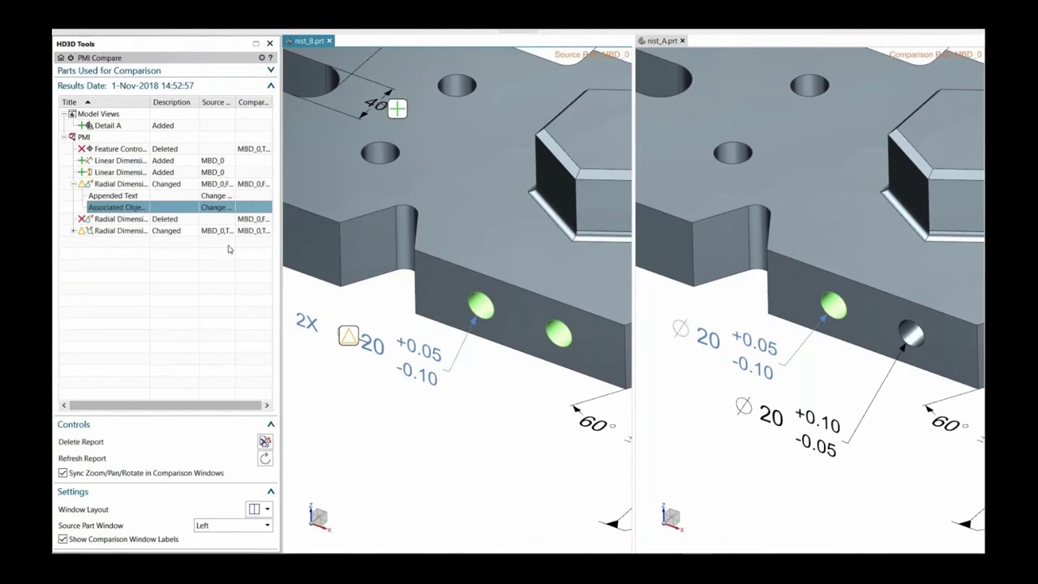
pyautogui.click(74, 231)
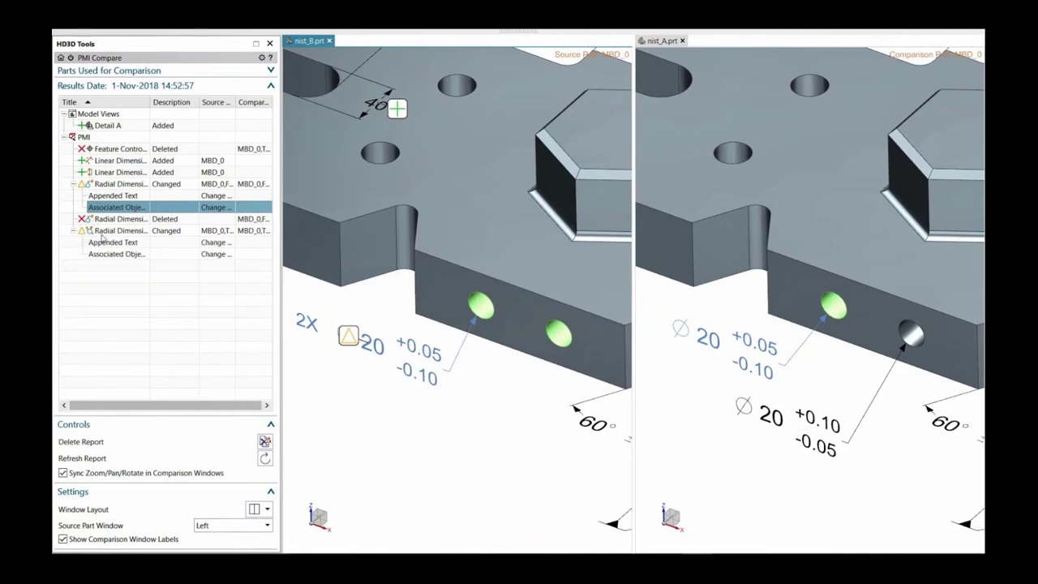
pyautogui.click(110, 243)
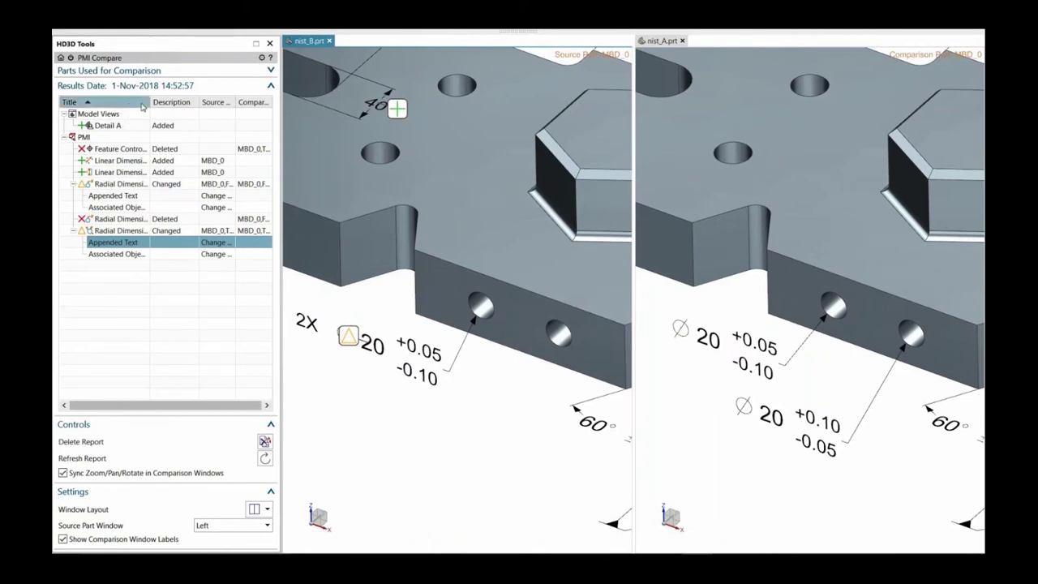
# Step: Sort the comparison results by Description, and return to sorting them by Title
pyautogui.click(168, 102)
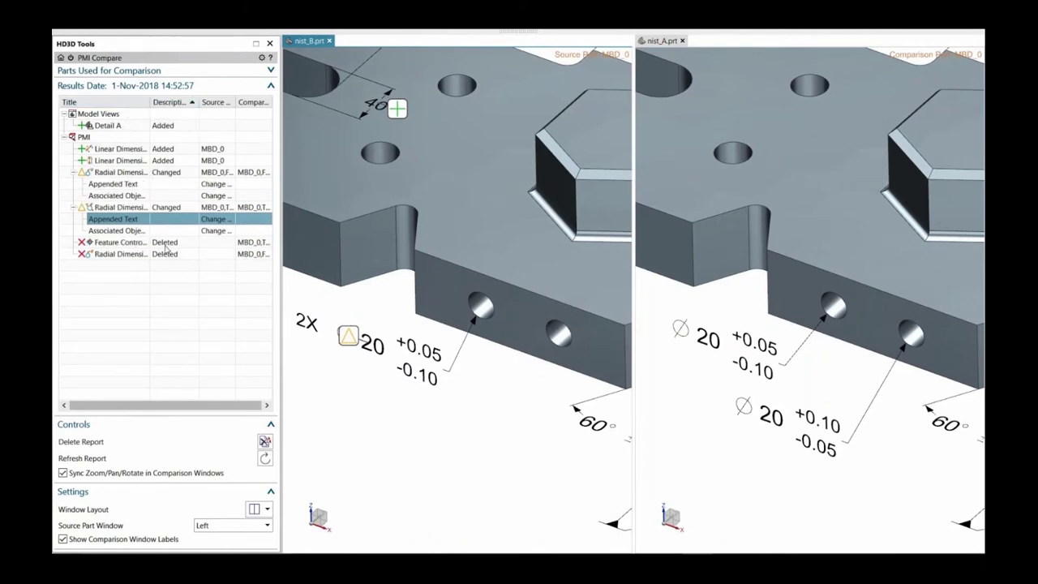
pyautogui.click(141, 102)
# Step: Filter the comparison results to titles containing Appended Text, and clear the filter once the entries are reviewed
pyautogui.rightClick(148, 102)
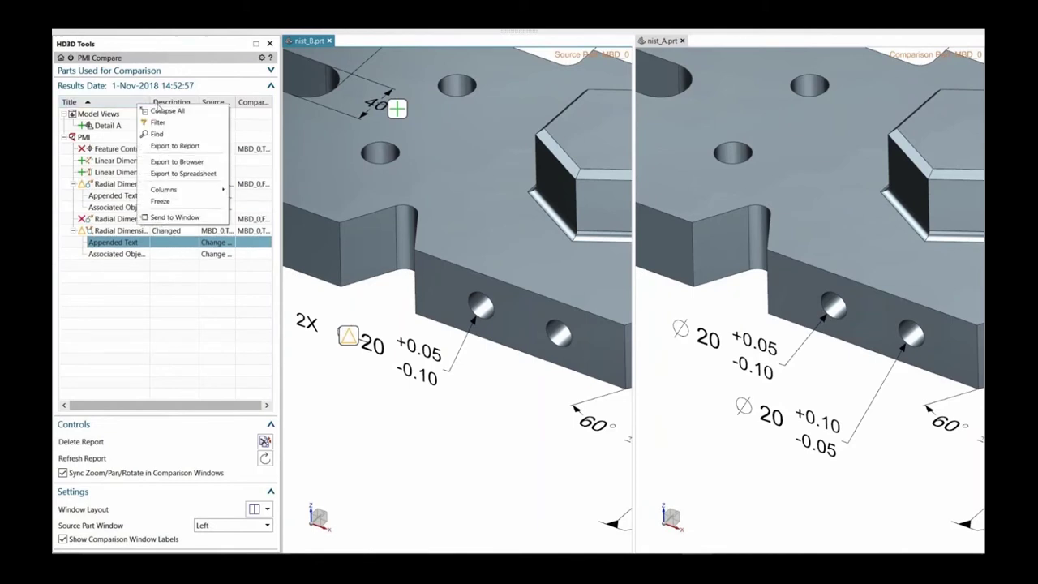
pyautogui.click(159, 121)
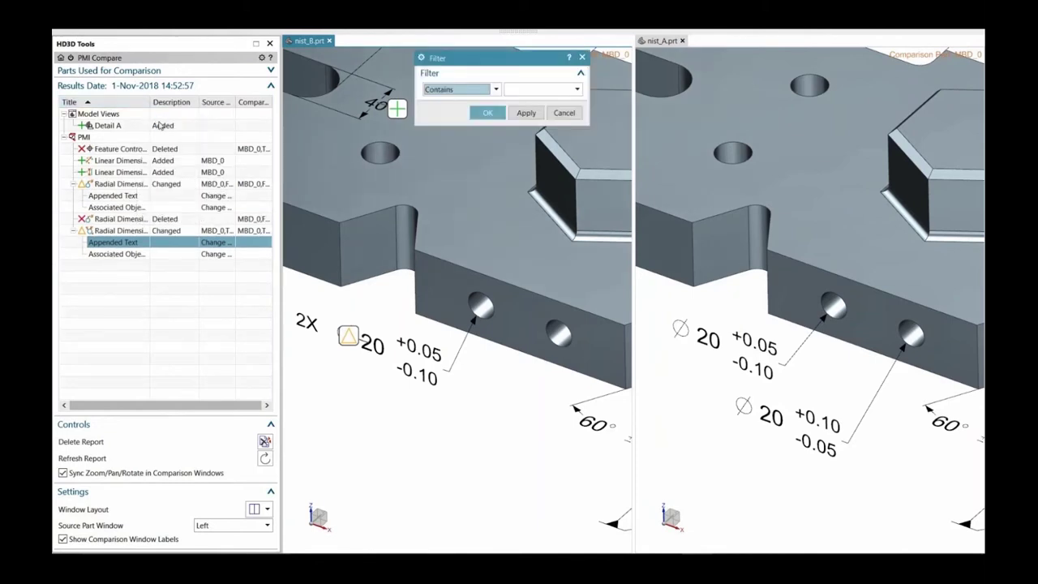
pyautogui.click(578, 90)
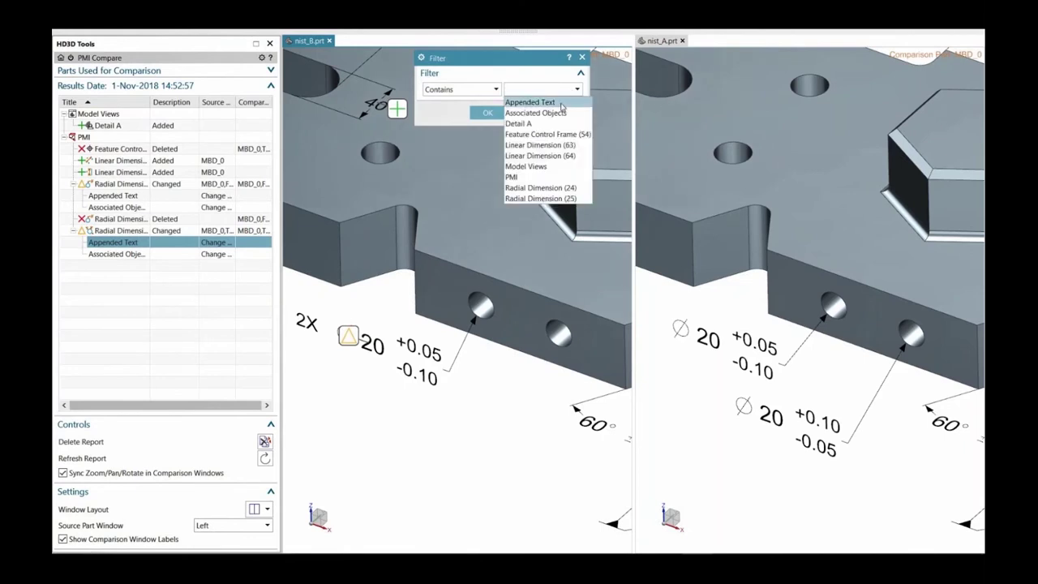
pyautogui.click(531, 102)
pyautogui.click(489, 112)
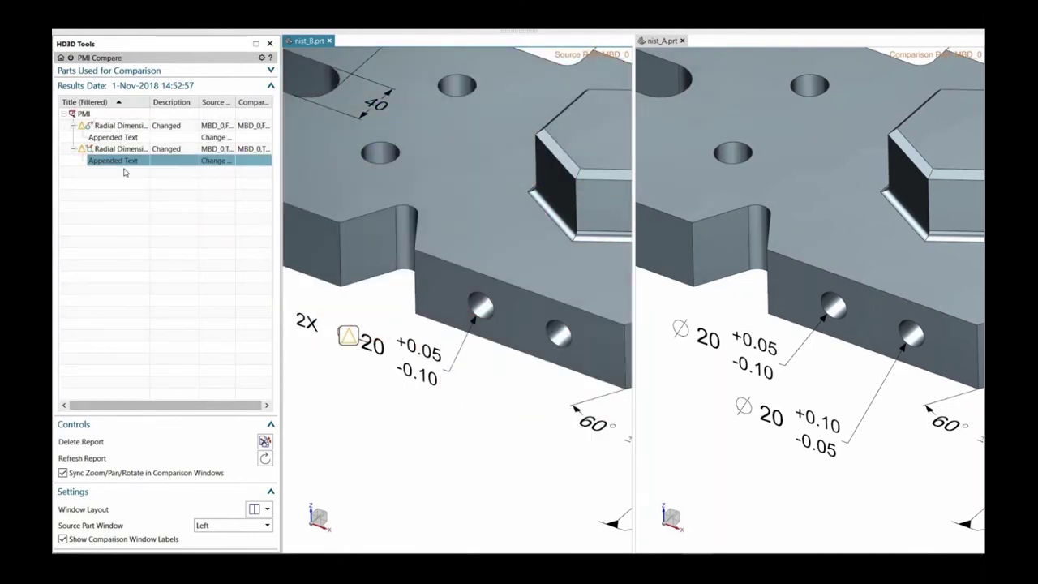
pyautogui.rightClick(136, 103)
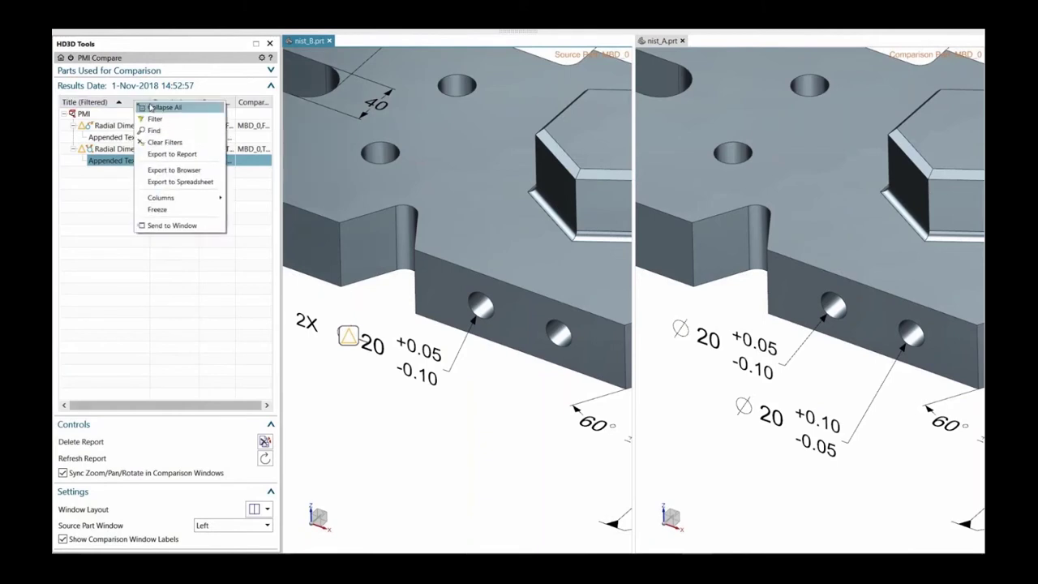
pyautogui.click(156, 143)
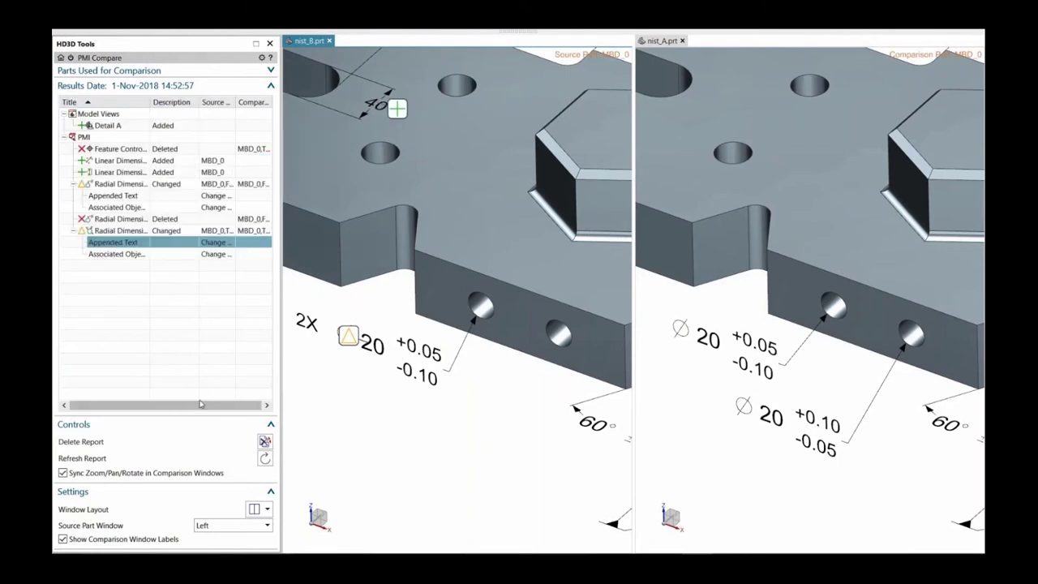
# Step: Fit both parts in their windows, export the comparison results to the browser, and close the exported page
pyautogui.hotkey('ctrl', 'f')
pyautogui.moveTo(417, 413)
pyautogui.mouseDown(button='middle')
pyautogui.moveTo(424, 394)
pyautogui.moveTo(404, 411)
pyautogui.moveTo(419, 424)
pyautogui.mouseUp(button='middle')
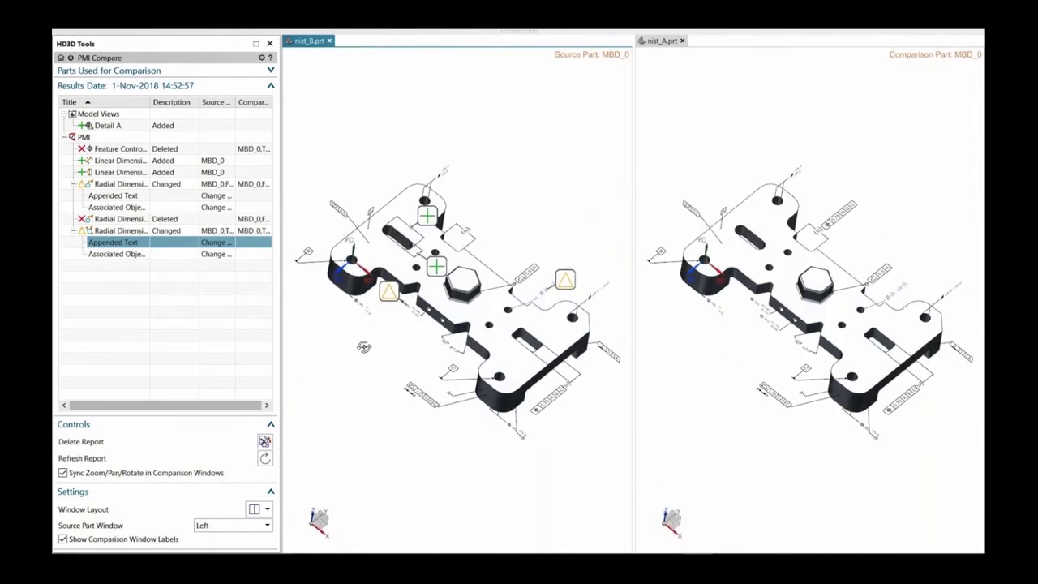
pyautogui.rightClick(171, 313)
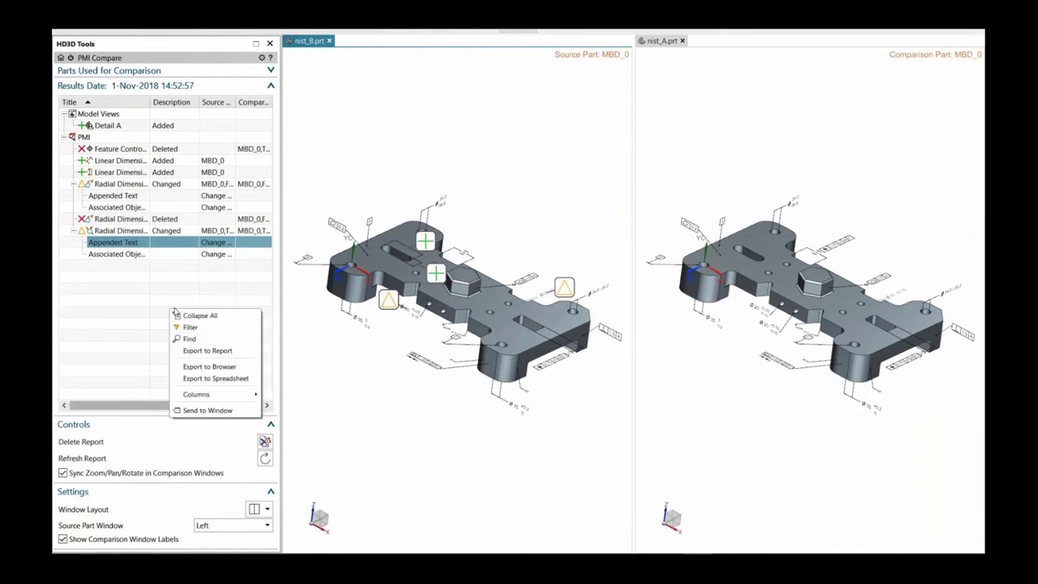
pyautogui.click(242, 366)
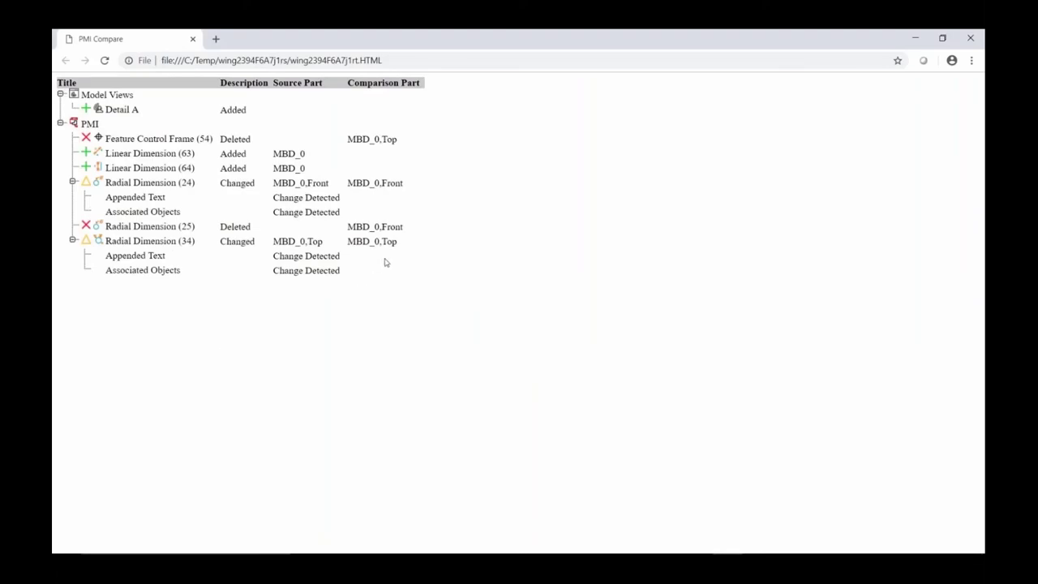
pyautogui.click(970, 39)
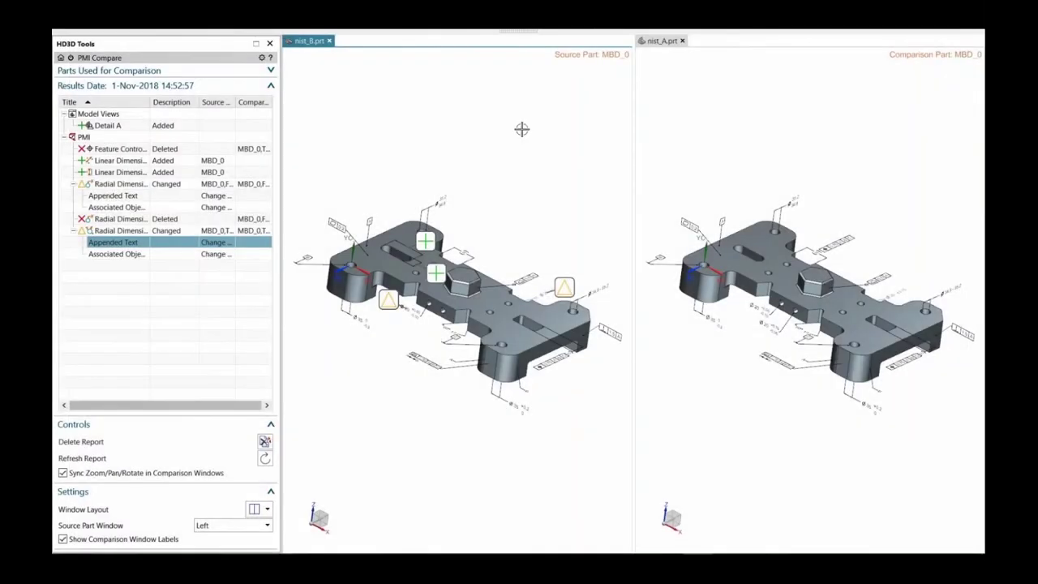
# Step: Export the comparison results to a report, review its summary through the PMI object details, and close it
pyautogui.rightClick(165, 291)
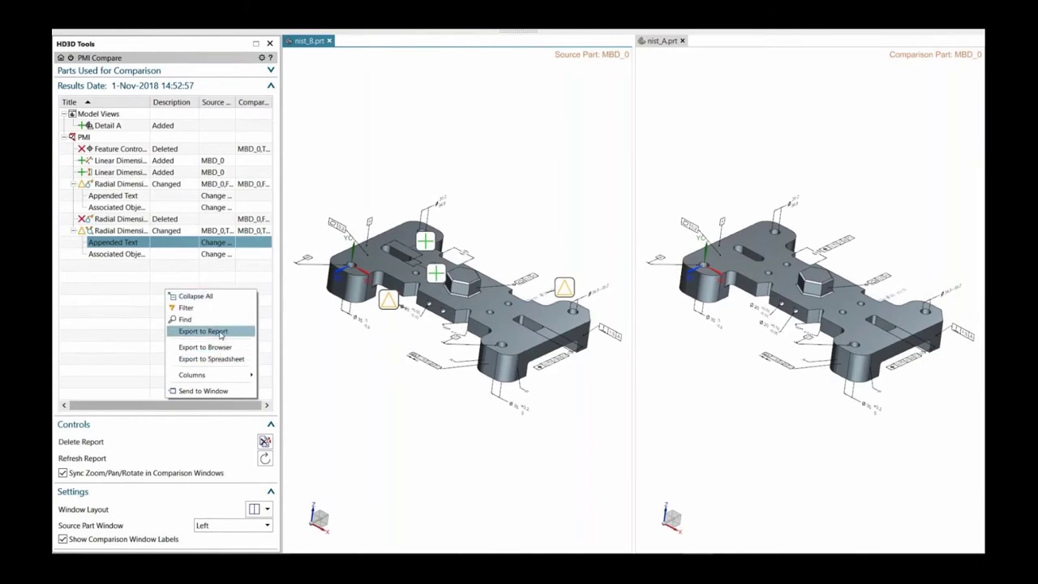
pyautogui.click(220, 332)
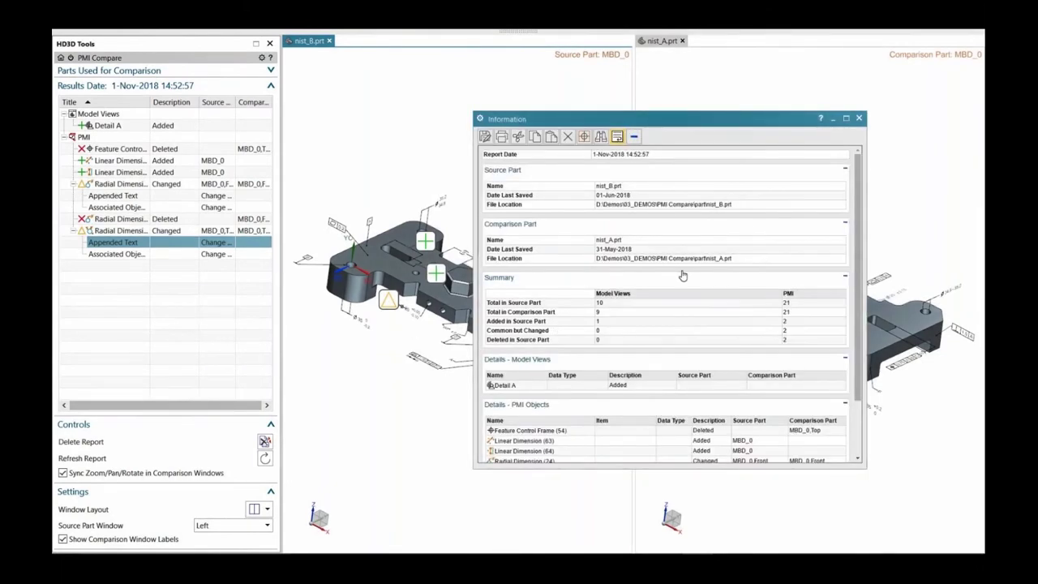
pyautogui.moveTo(861, 253); pyautogui.dragTo(863, 326)
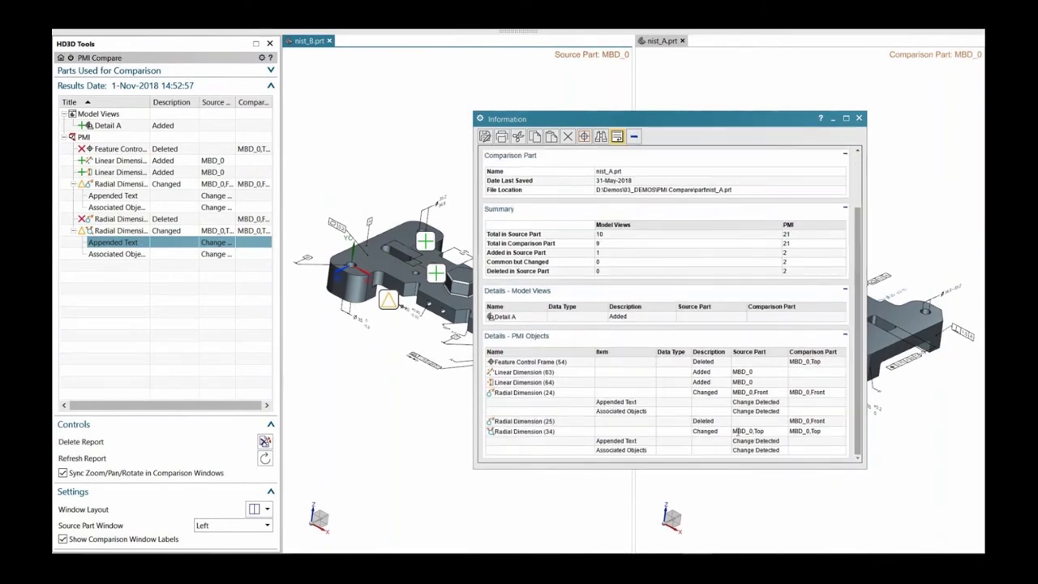
pyautogui.click(860, 118)
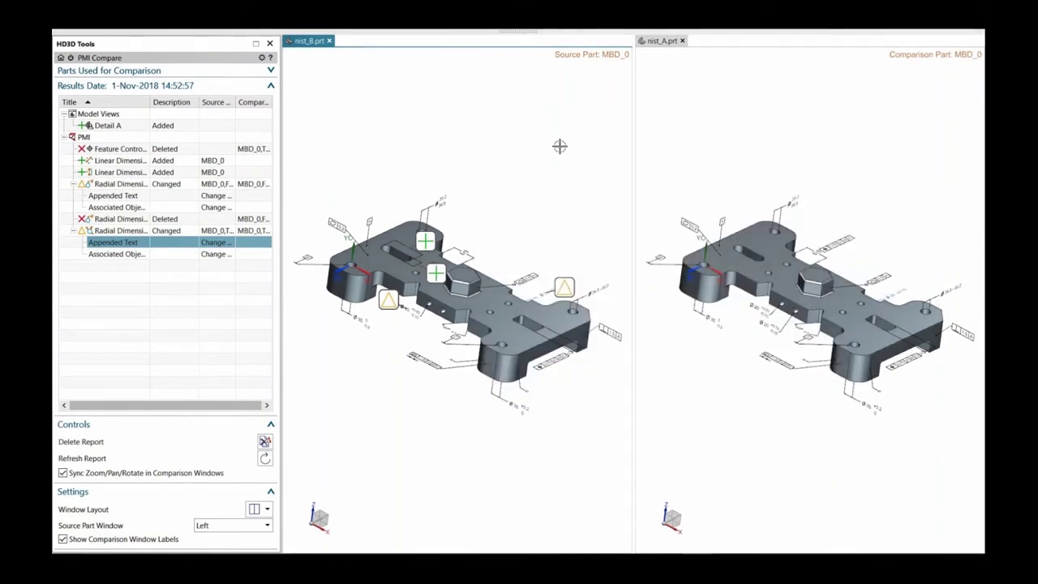
pyautogui.moveTo(477, 201); pyautogui.dragTo(478, 207, button='middle')
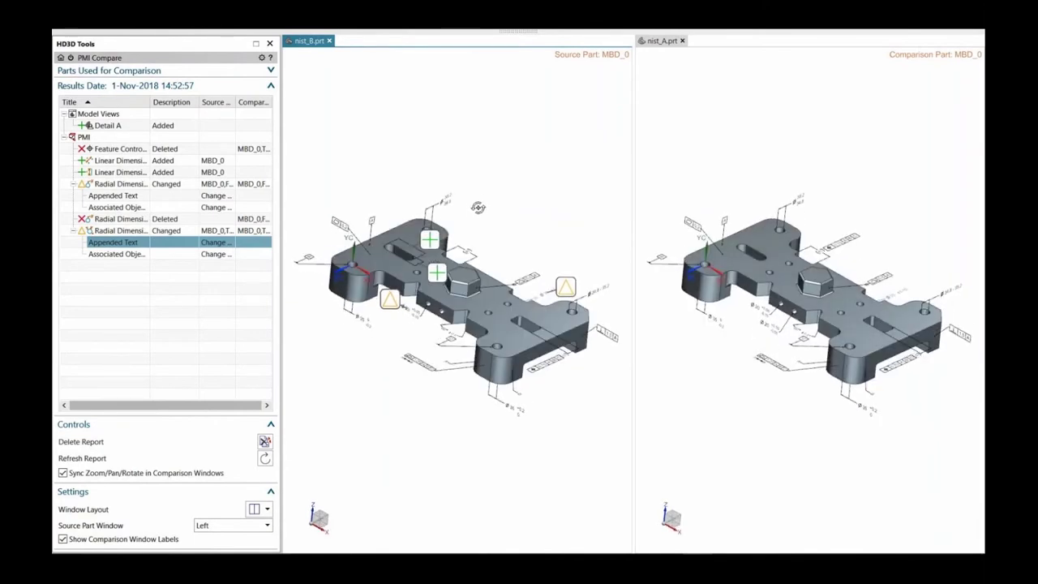